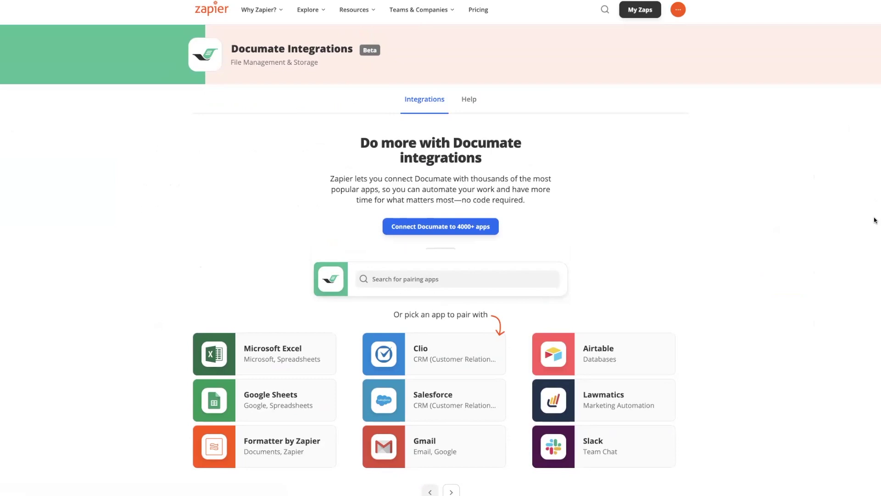
pyautogui.click(605, 10)
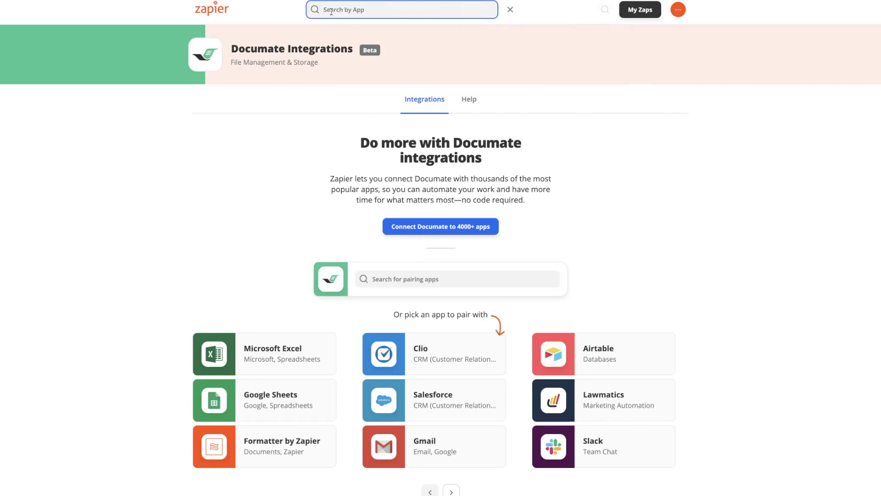
pyautogui.click(753, 178)
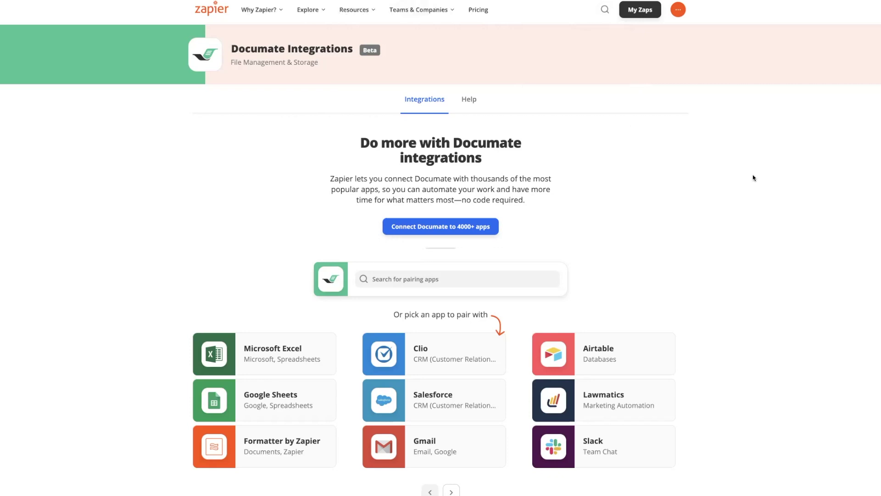
pyautogui.scroll(-8, 754, 177)
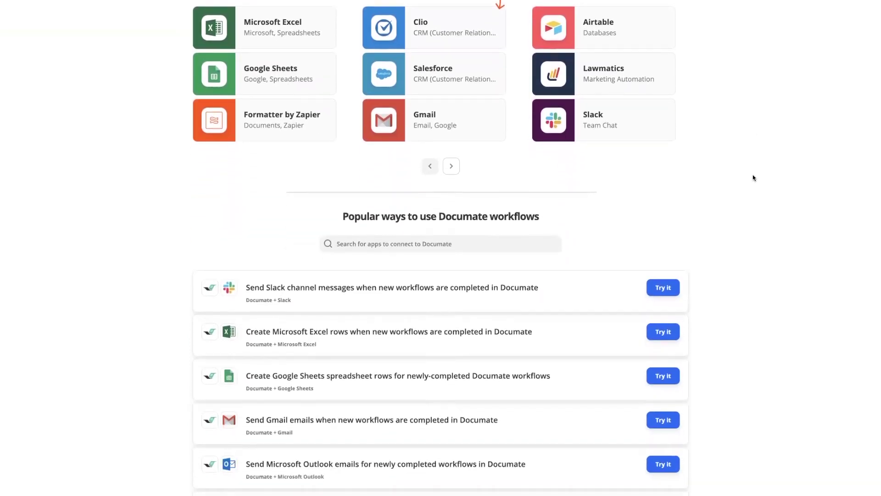
pyautogui.scroll(-2, 753, 178)
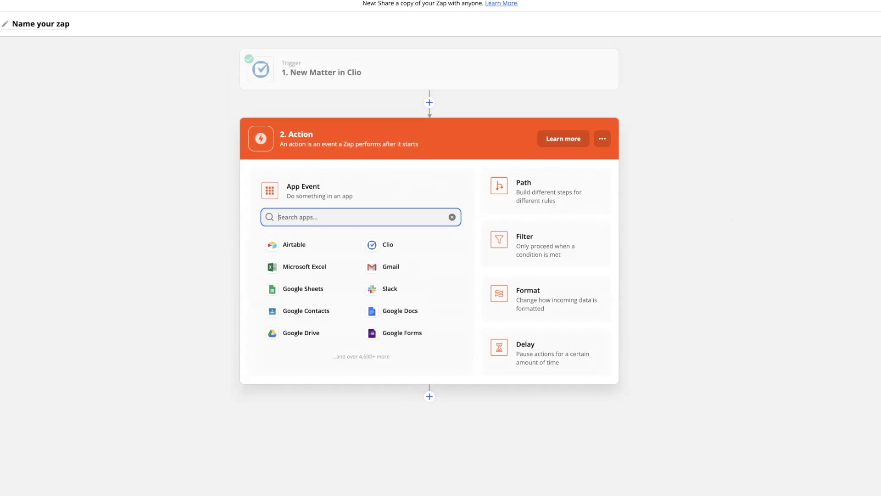
# Set the Zap's action to Documate (1.1.0) with the Create and Populate a New Session event
pyautogui.write('documate')
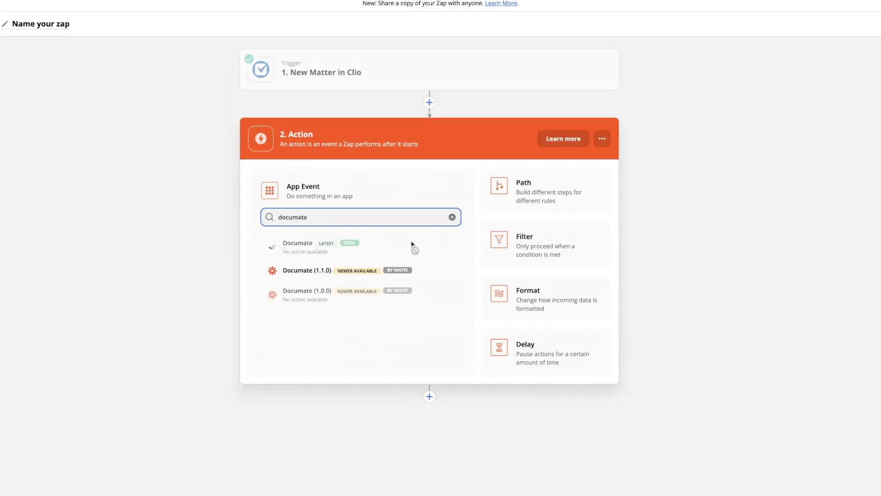
pyautogui.click(386, 271)
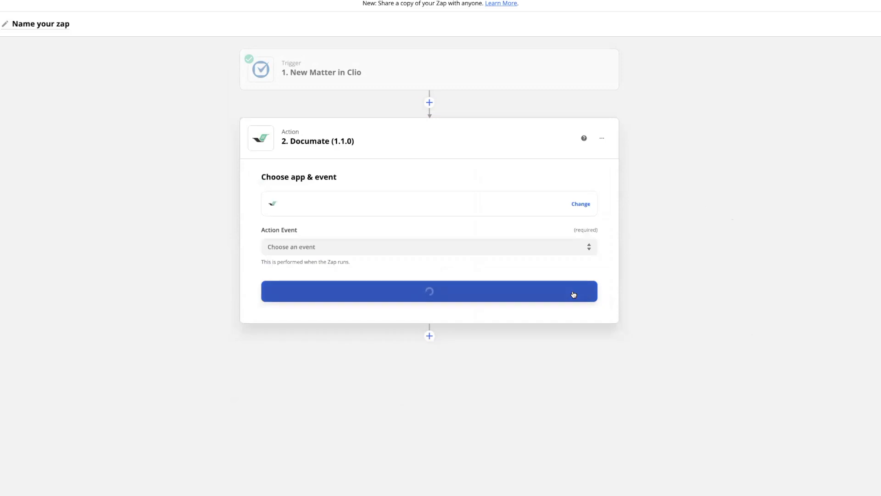
pyautogui.click(592, 246)
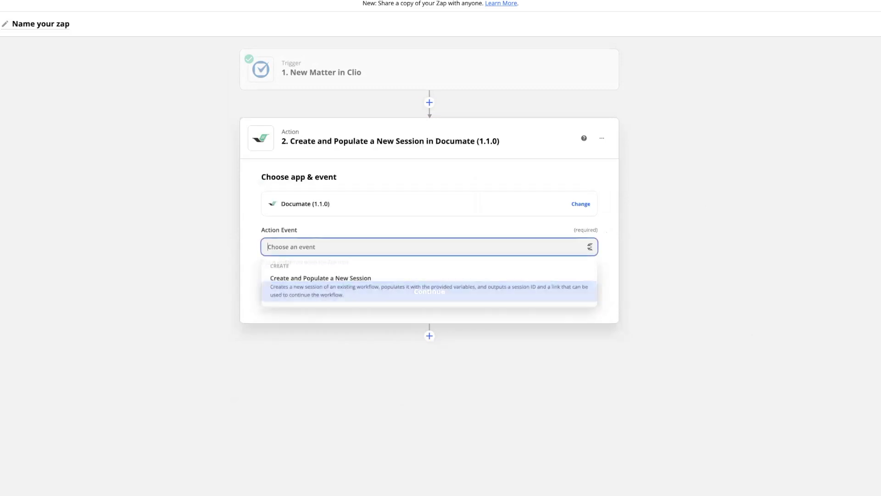
pyautogui.click(560, 304)
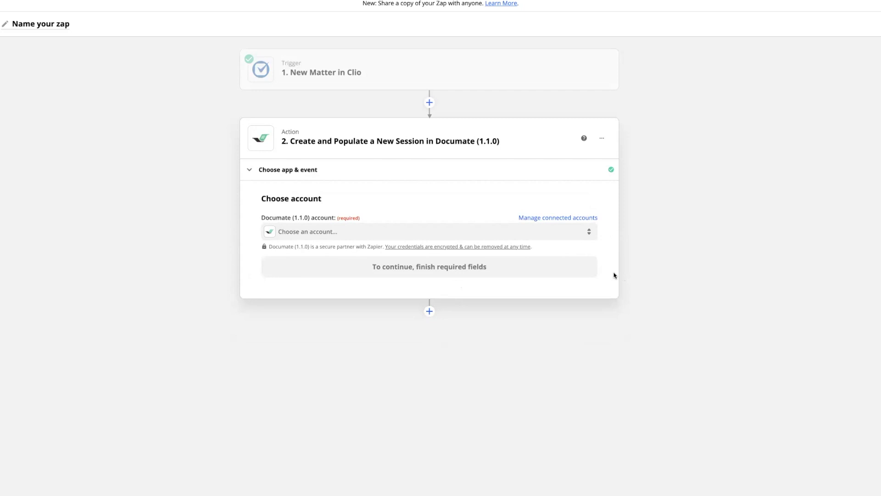
# Start connecting a Documate account to the action and enter demo as the Documate URL subdomain
pyautogui.click(587, 232)
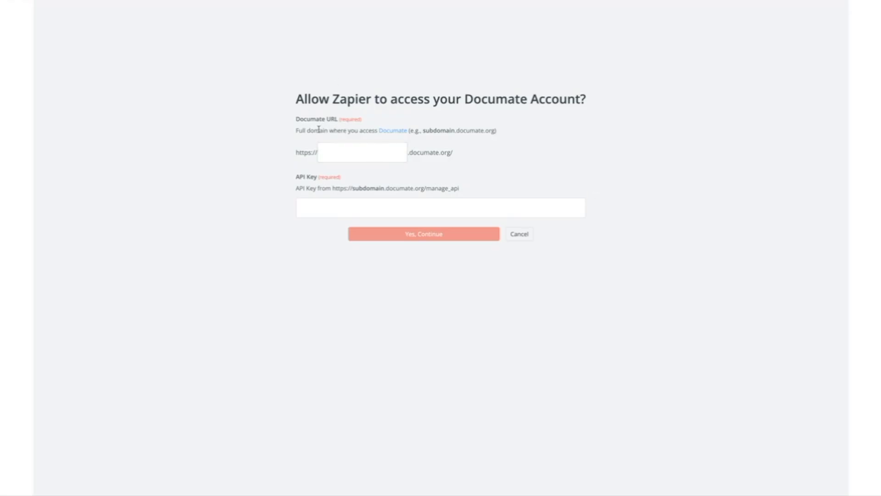
pyautogui.click(324, 149)
pyautogui.write('demo')
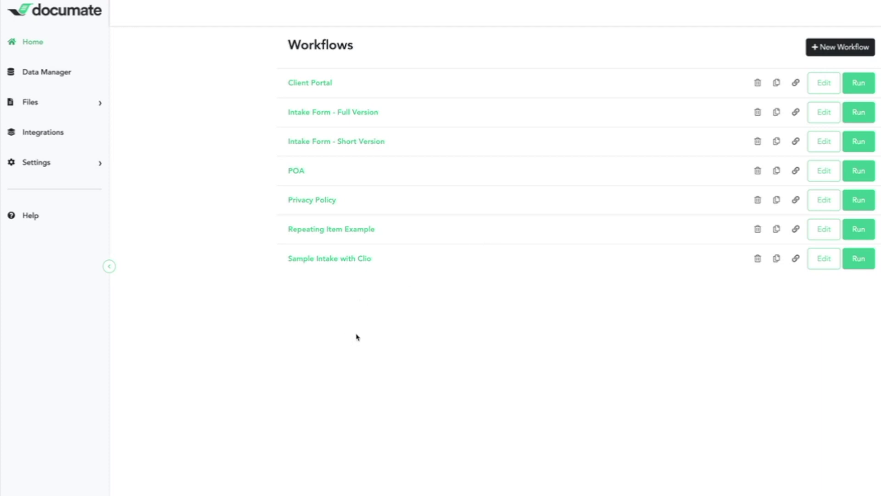
# Switch to Documate and create a new API key named Zapier in the account's API key settings
pyautogui.moveTo(68, 171)
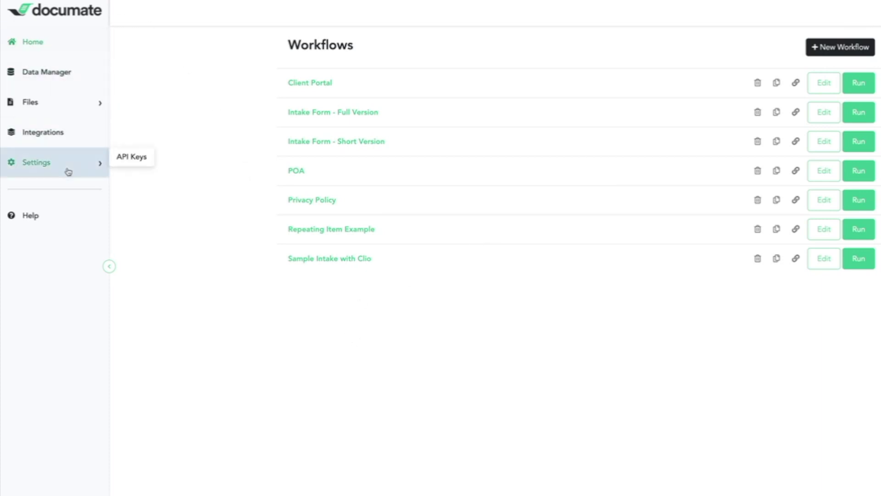
pyautogui.click(120, 161)
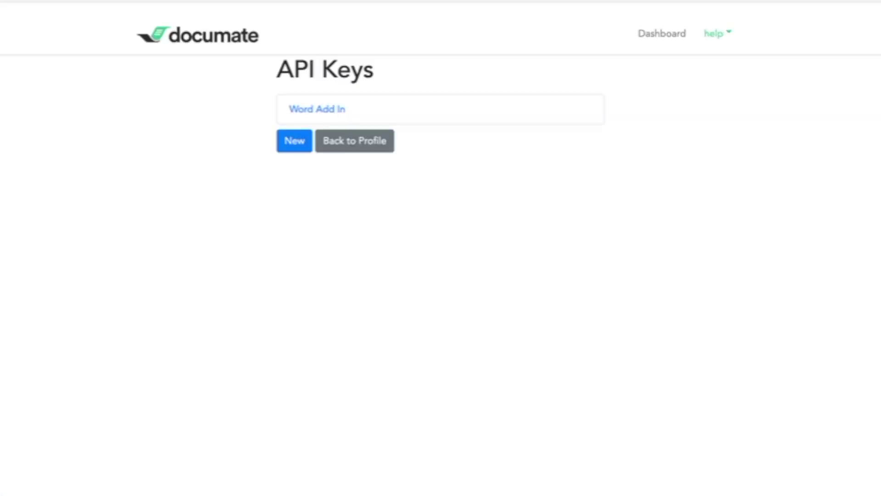
pyautogui.click(295, 142)
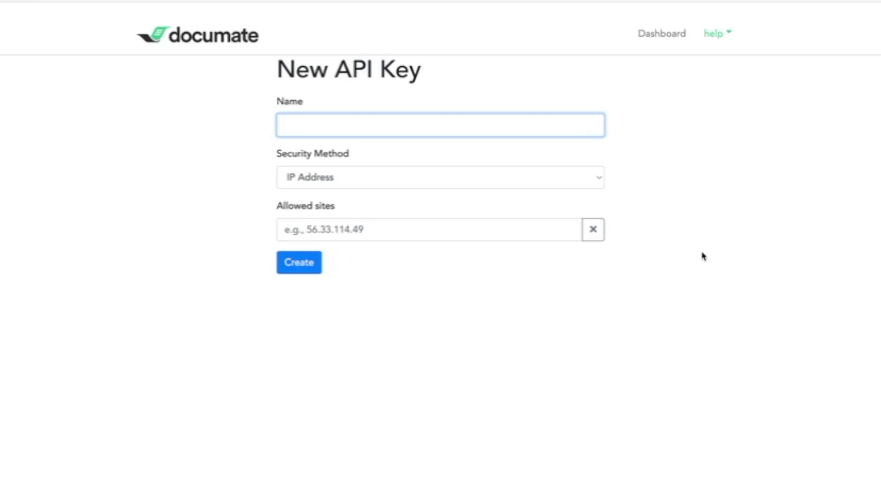
pyautogui.write('Zapier')
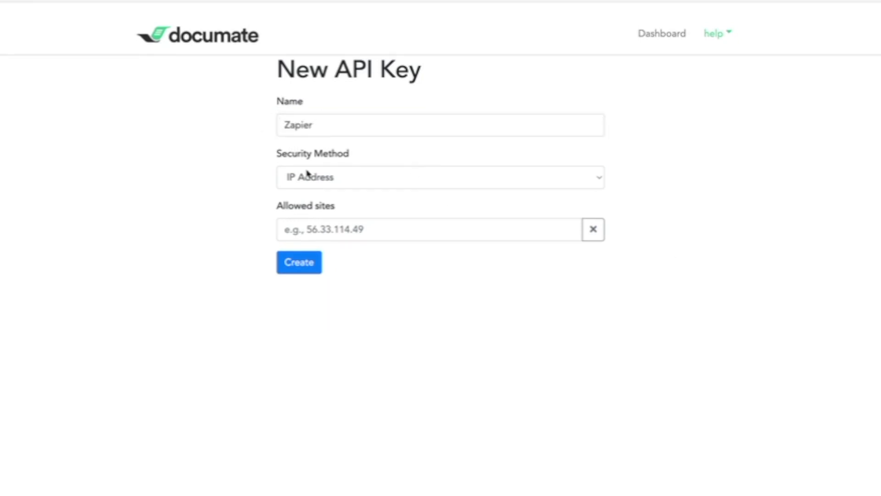
pyautogui.click(298, 270)
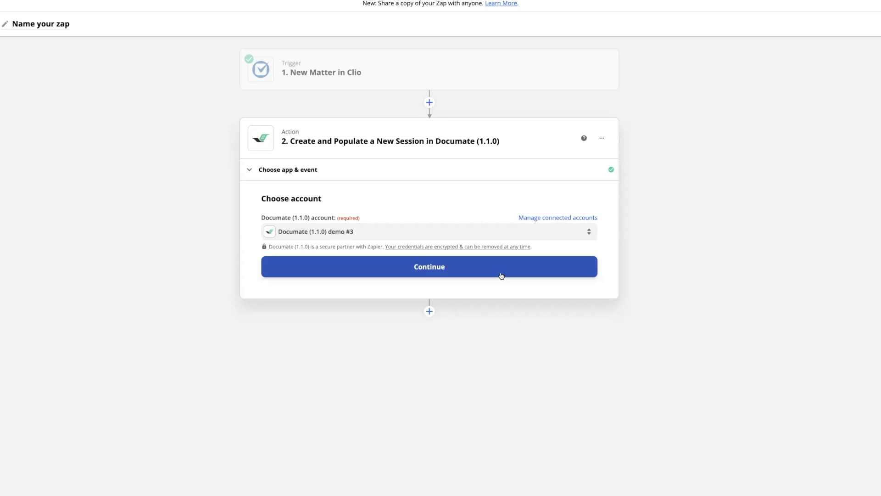
# Continue with the connected Documate demo account in Zapier and choose Sample Intake Form as the workflow
pyautogui.click(501, 276)
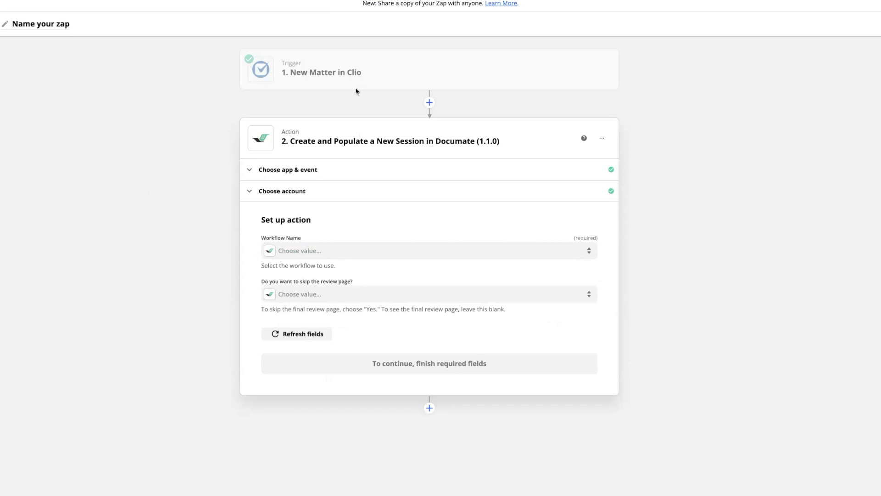
pyautogui.click(293, 255)
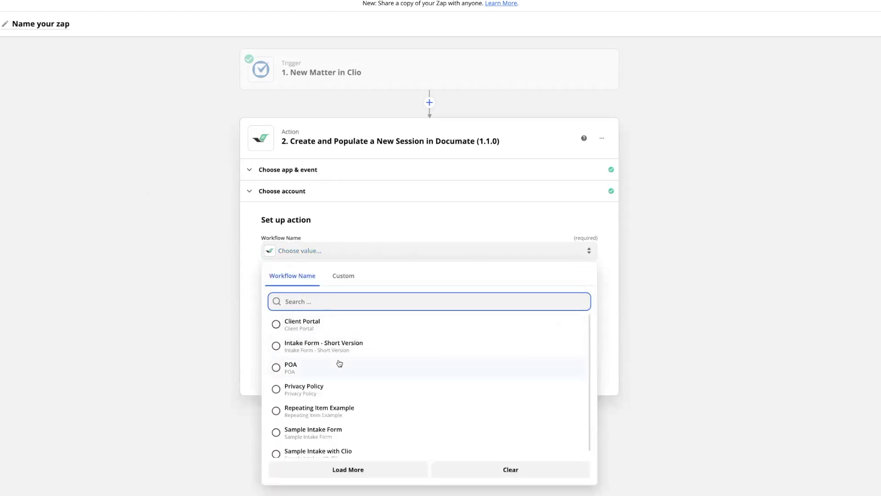
pyautogui.click(340, 424)
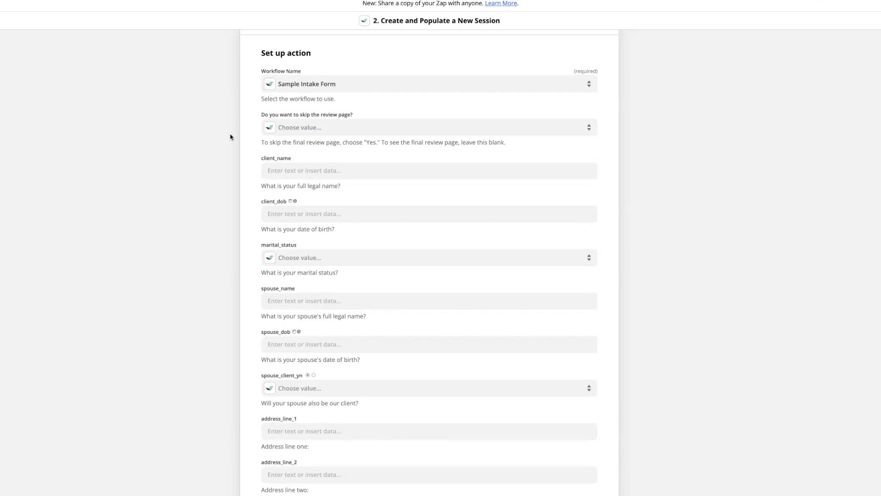
# Try Yes for skipping the review page, and clear the choice again to leave the option blank
pyautogui.scroll(1, 264, 204)
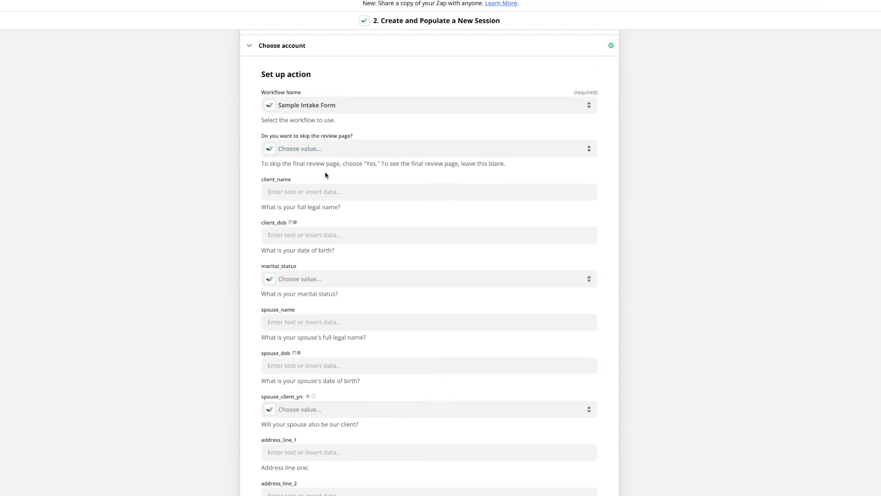
pyautogui.moveTo(260, 164); pyautogui.dragTo(510, 171)
pyautogui.click(514, 164)
pyautogui.click(503, 153)
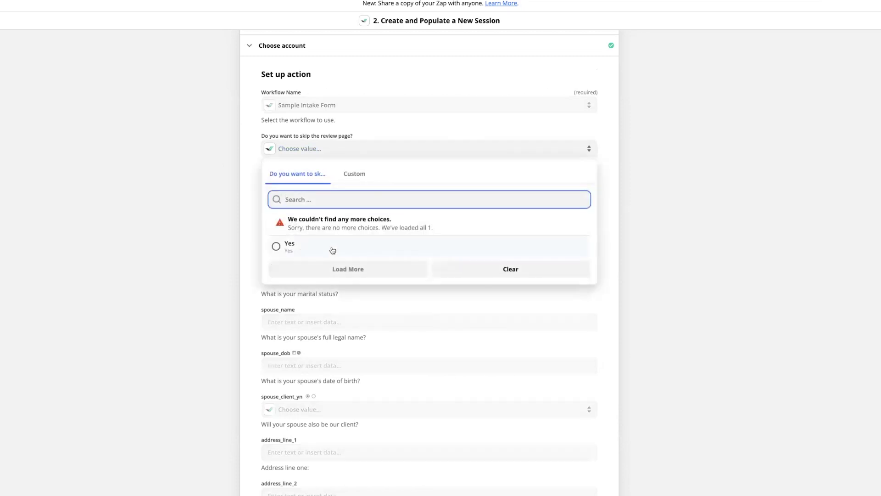
pyautogui.click(333, 250)
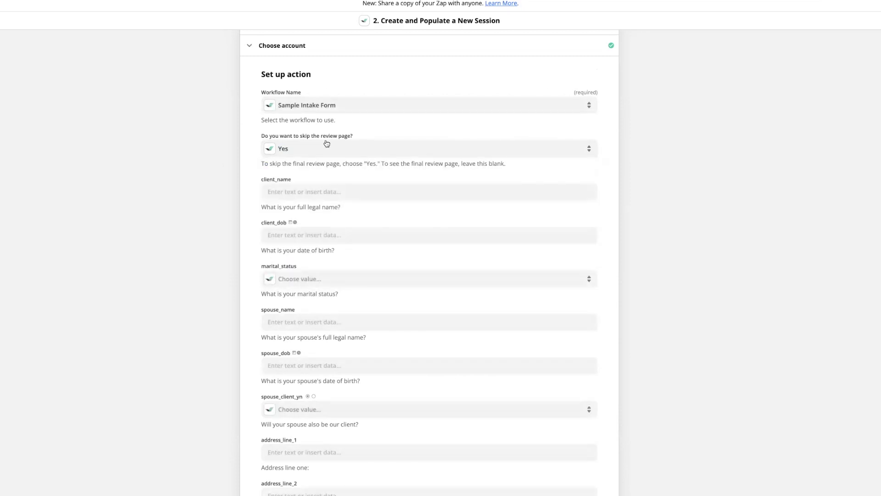
pyautogui.click(278, 152)
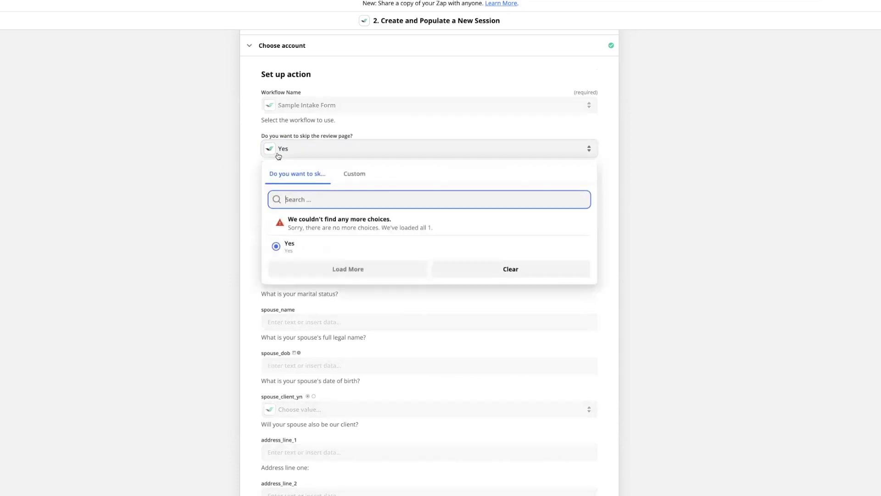
pyautogui.click(466, 275)
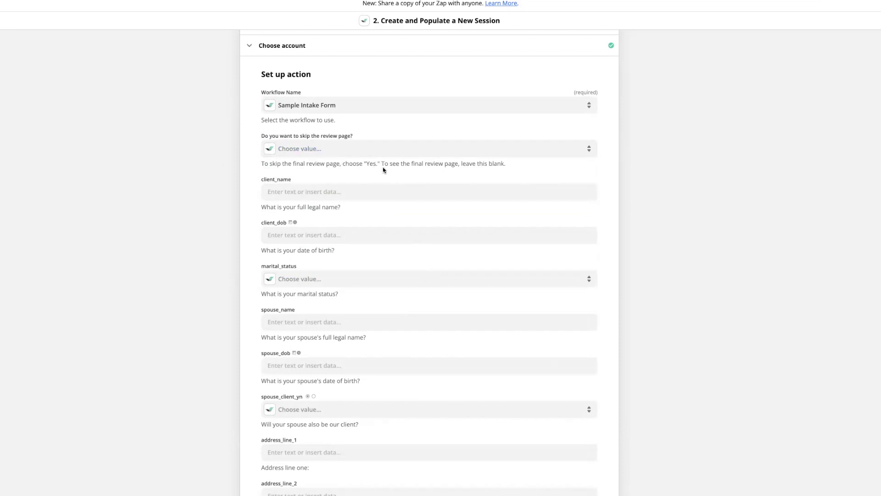
# Examine the Sample Intake Form's variable fields and their questions, from client_name down to the immigration status fields
pyautogui.scroll(-3, 394, 224)
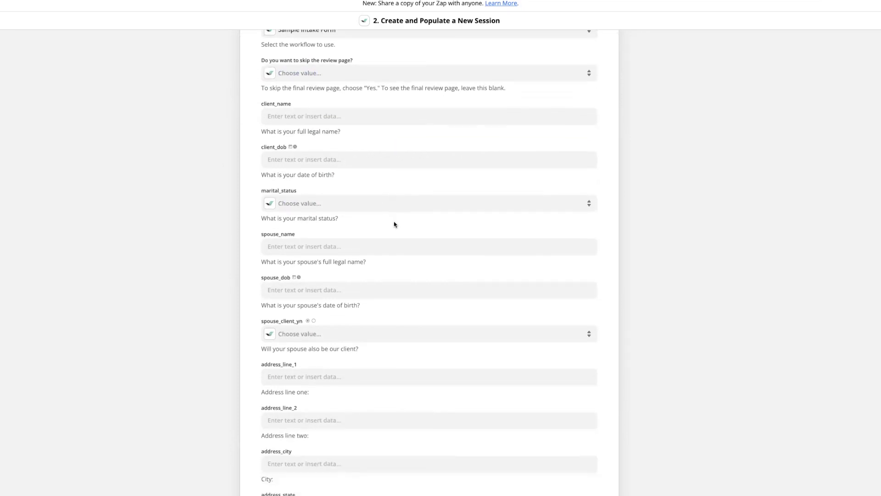
pyautogui.scroll(2, 393, 224)
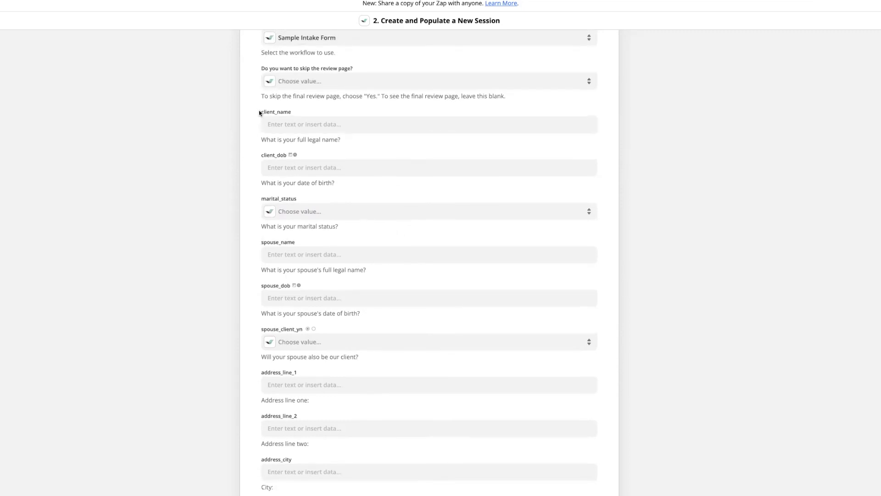
pyautogui.moveTo(260, 113); pyautogui.dragTo(296, 113)
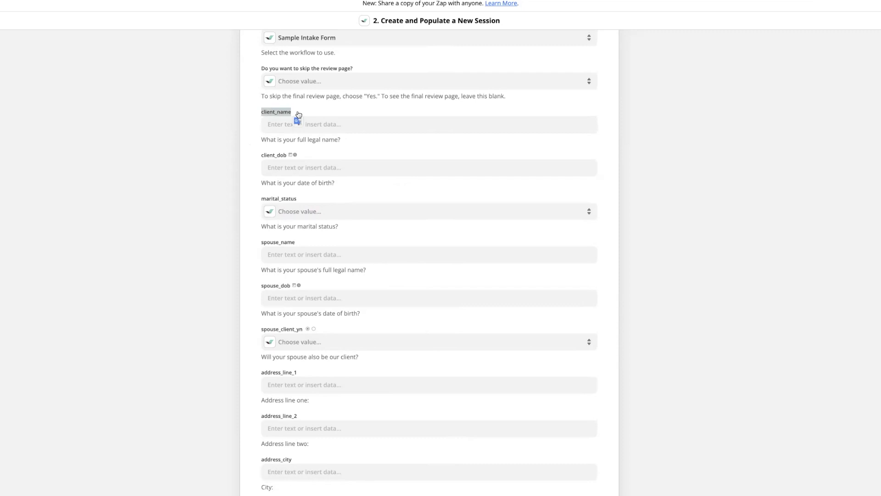
pyautogui.click(299, 113)
pyautogui.scroll(-3, 265, 164)
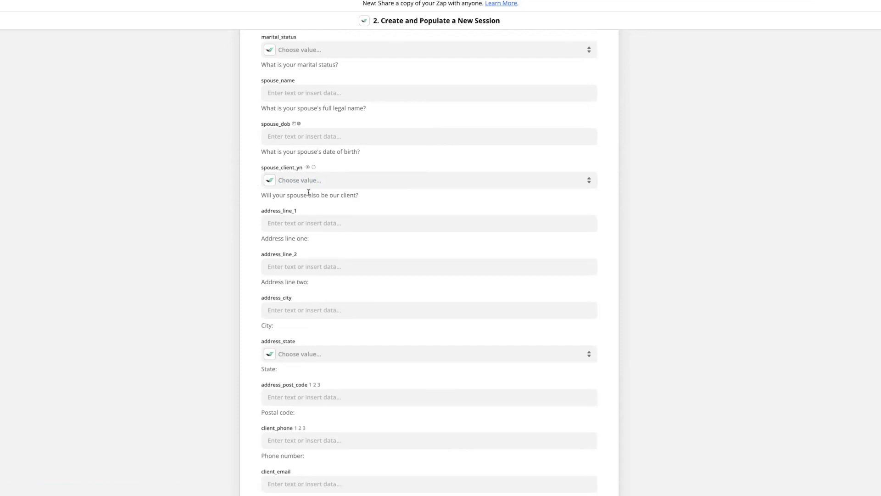
pyautogui.scroll(-10, 265, 191)
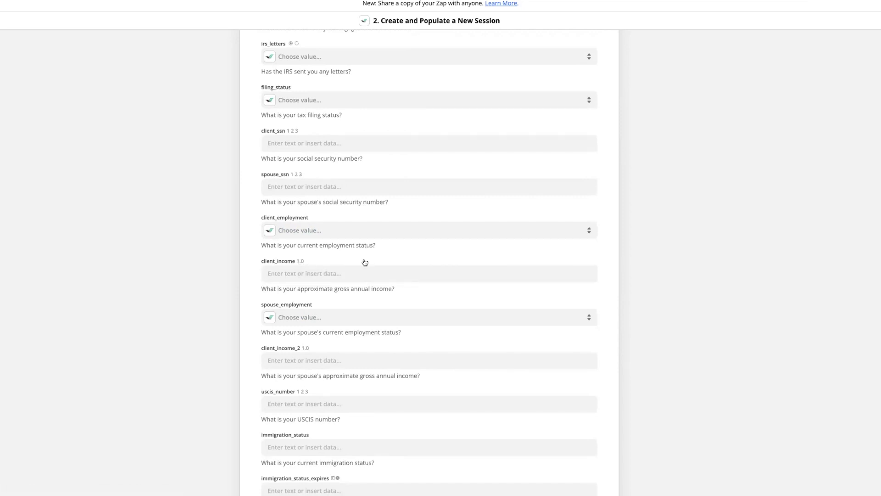
pyautogui.scroll(20, 395, 315)
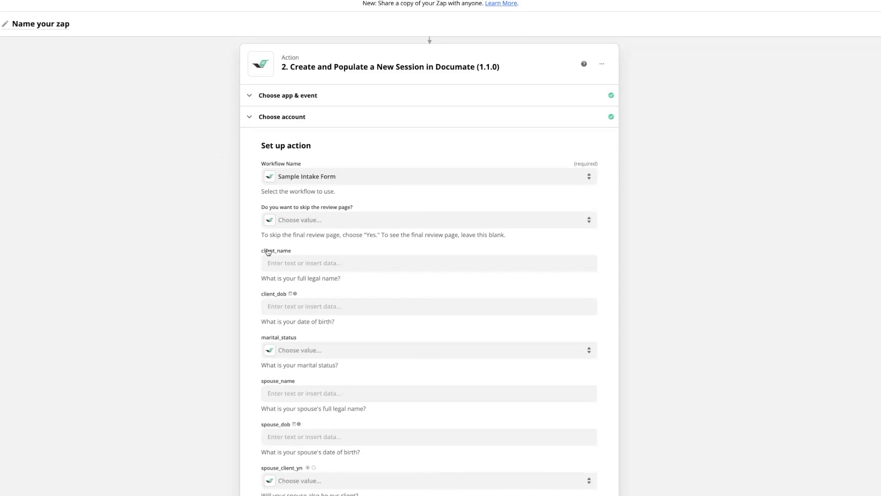
pyautogui.scroll(2, 346, 213)
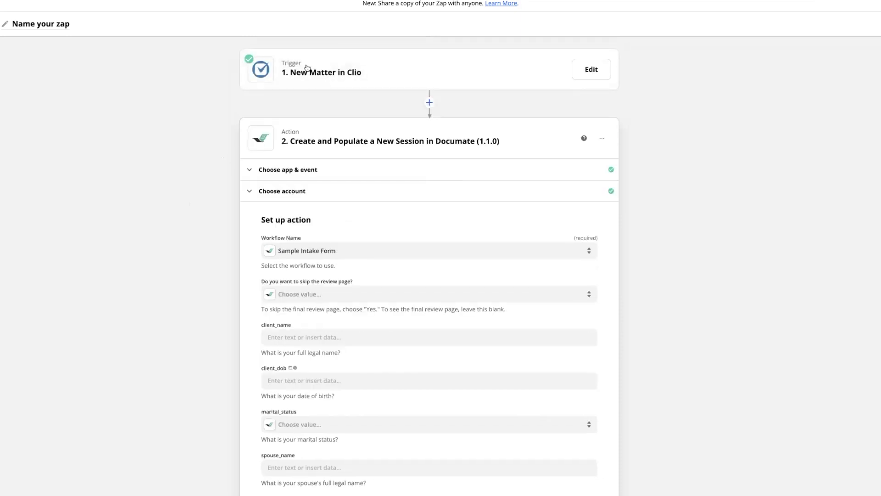
# Map the client_name field to the Client Name data from the New Matter in Clio trigger
pyautogui.click(269, 339)
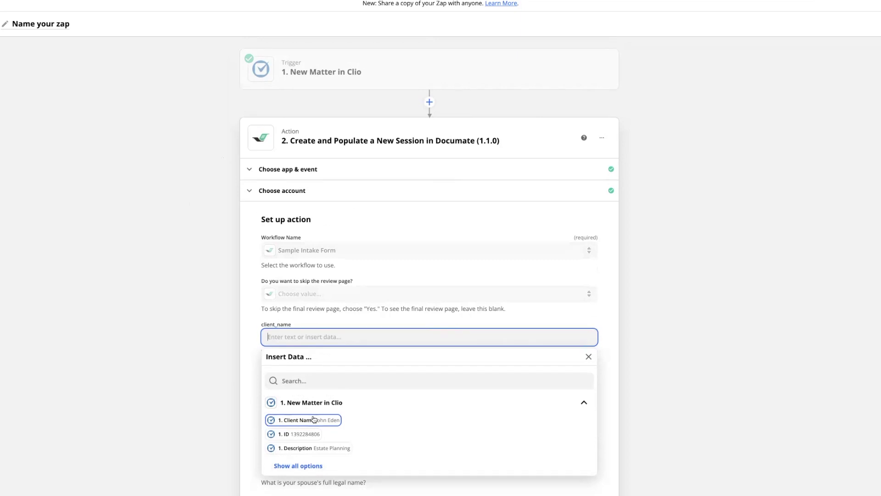
pyautogui.scroll(-2, 309, 415)
pyautogui.click(303, 403)
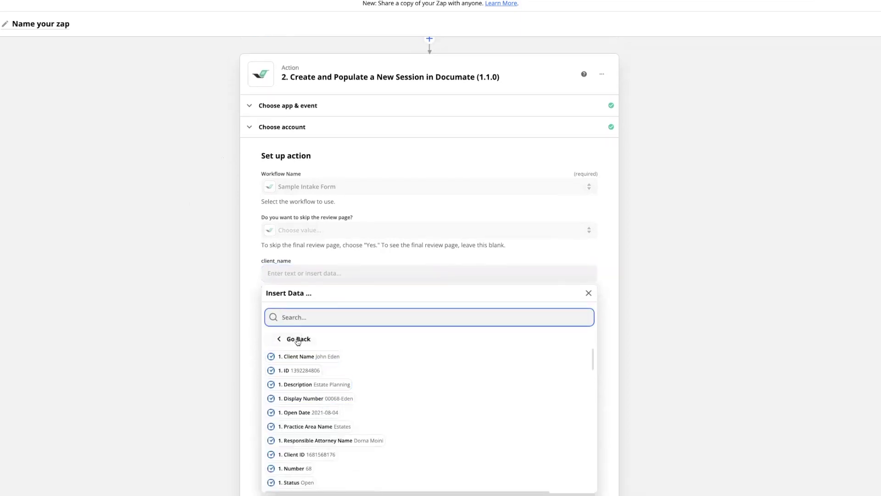
pyautogui.click(311, 362)
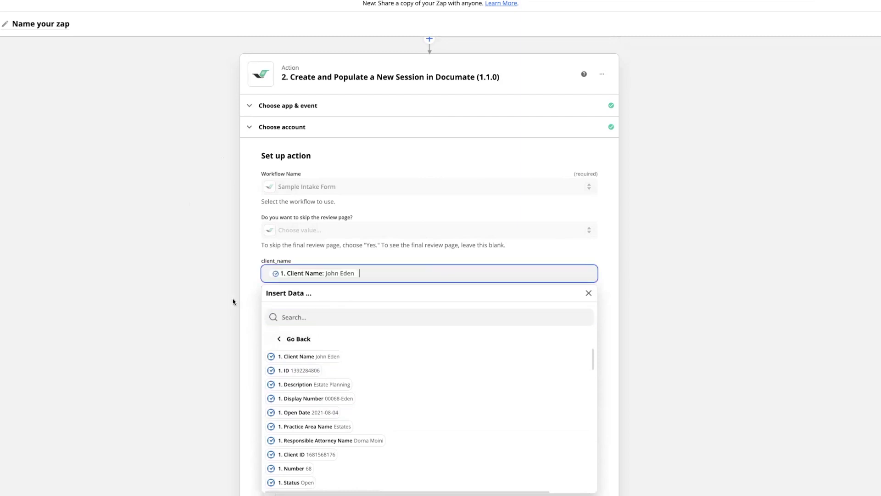
pyautogui.click(232, 305)
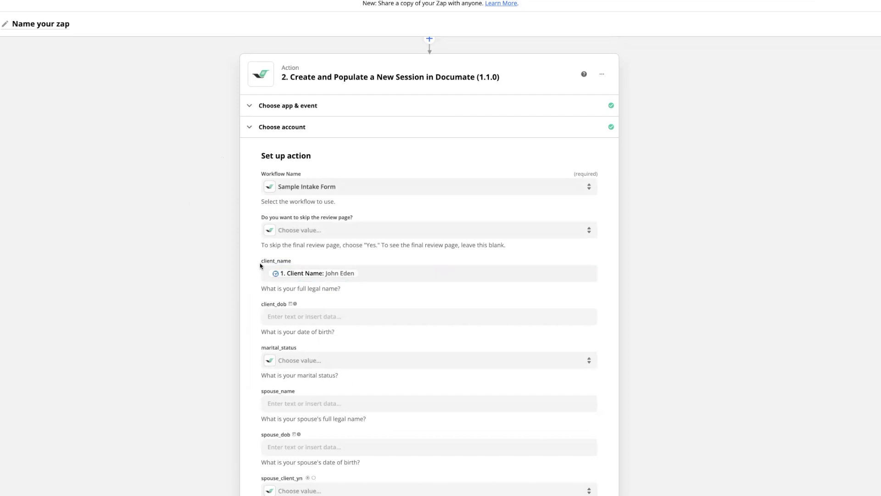
pyautogui.scroll(-2, 316, 266)
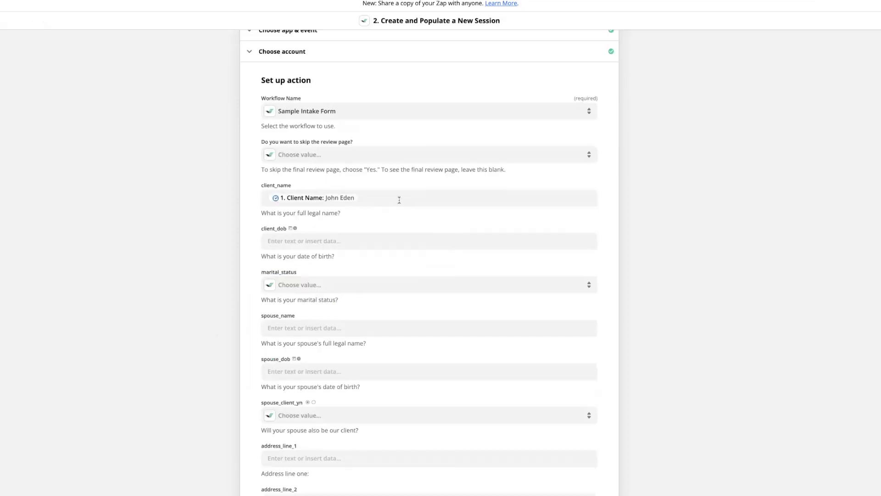
pyautogui.click(322, 244)
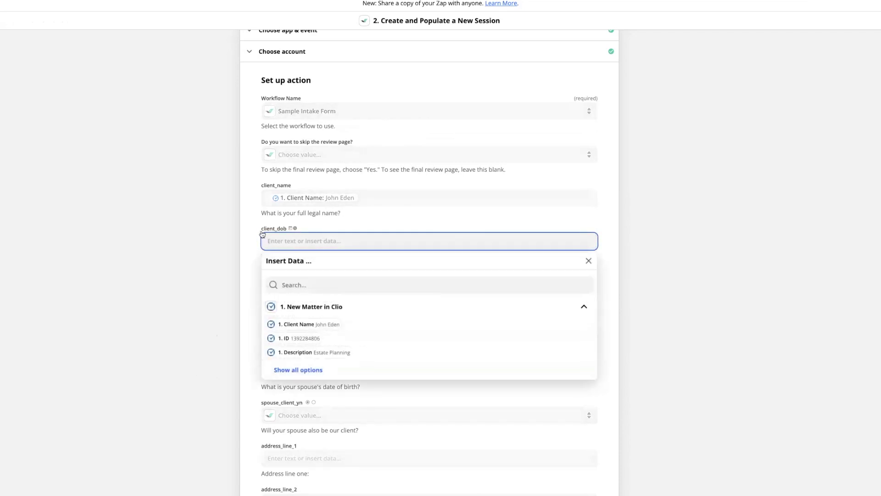
pyautogui.scroll(-1, 275, 229)
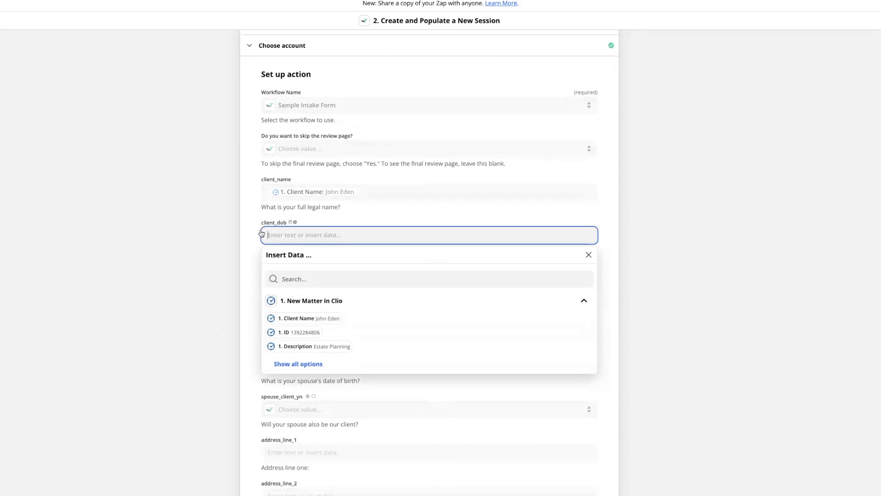
pyautogui.click(307, 220)
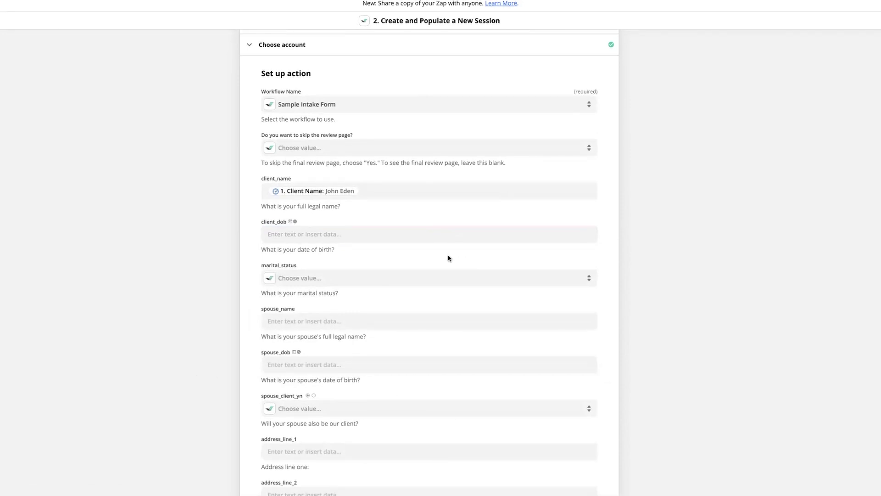
# Set the marital_status field to Married from its preset choices
pyautogui.scroll(-1, 427, 282)
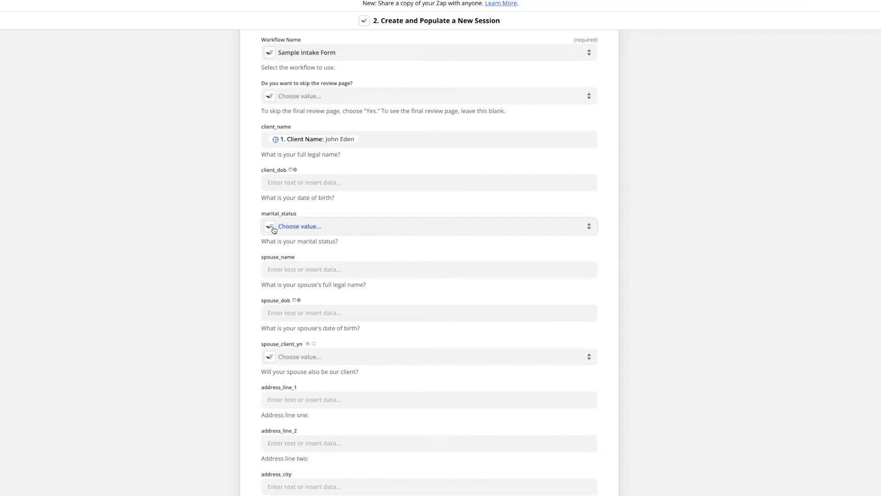
pyautogui.click(341, 231)
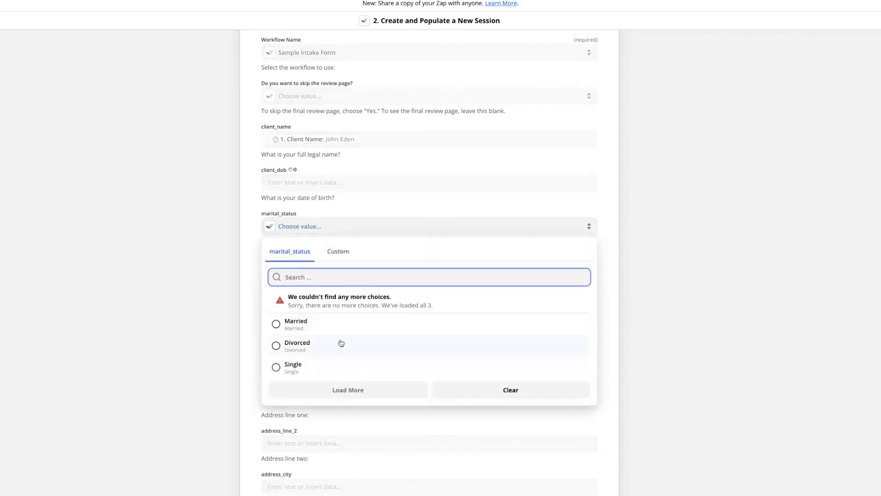
pyautogui.scroll(-1, 341, 343)
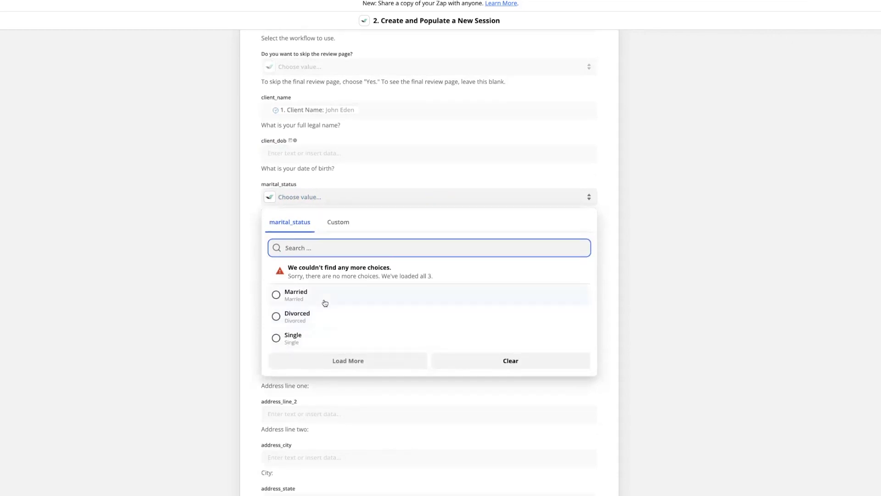
pyautogui.scroll(-1, 324, 303)
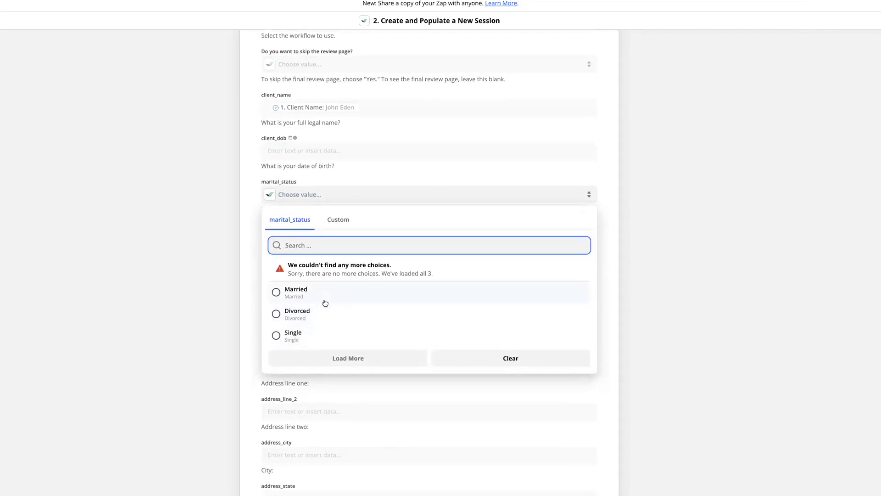
pyautogui.click(296, 291)
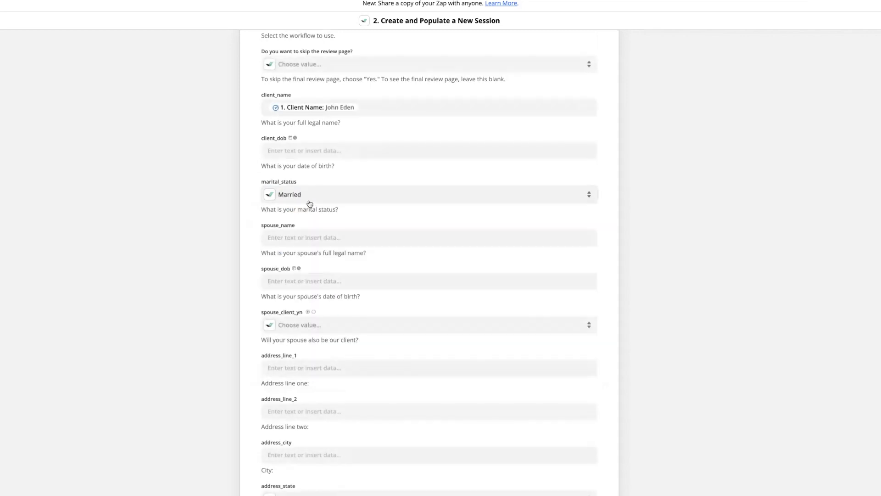
# Examine the New Matter in Clio data available as a custom value for marital_status, and return to the preset choices
pyautogui.click(309, 202)
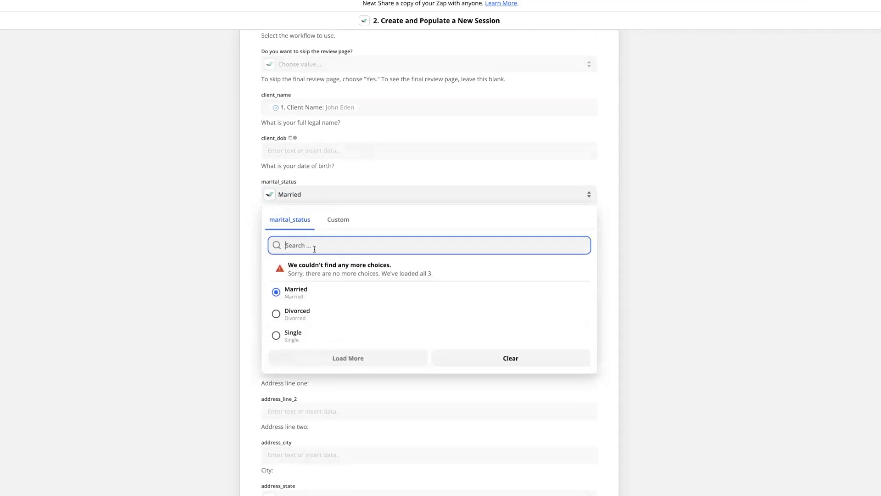
pyautogui.click(337, 220)
pyautogui.click(307, 330)
pyautogui.scroll(-5, 338, 330)
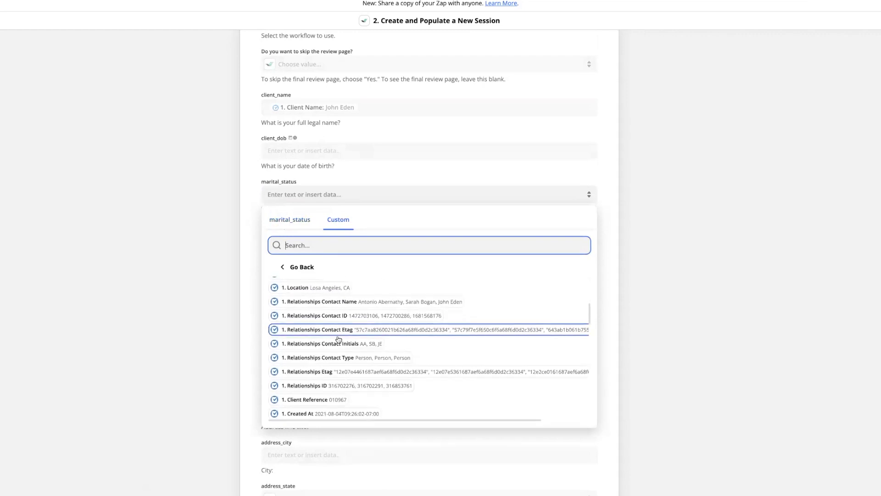
pyautogui.scroll(5, 342, 330)
pyautogui.click(299, 225)
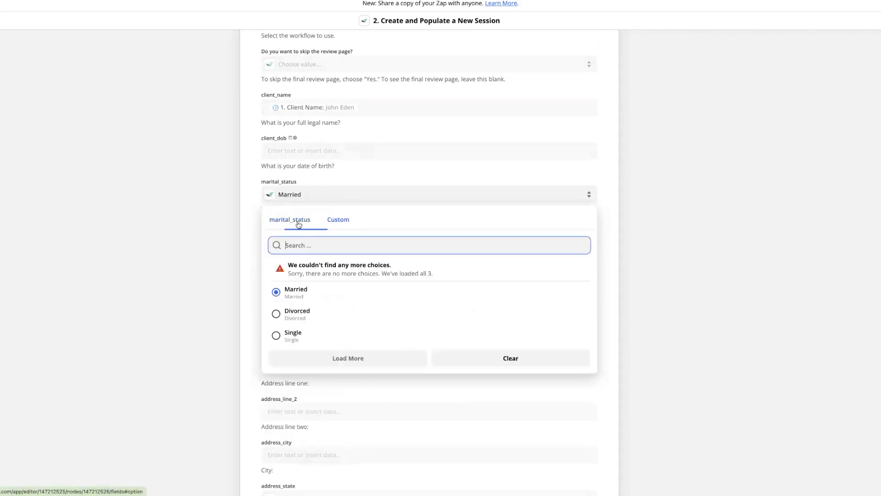
pyautogui.click(337, 222)
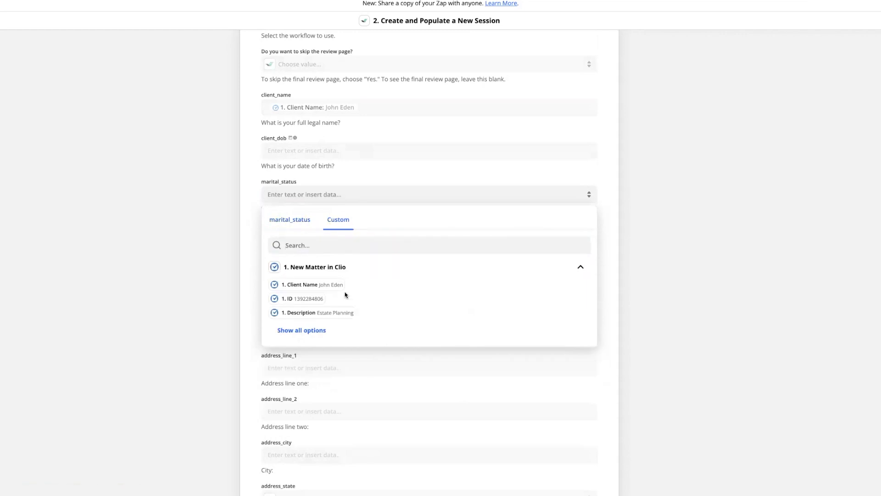
pyautogui.click(304, 224)
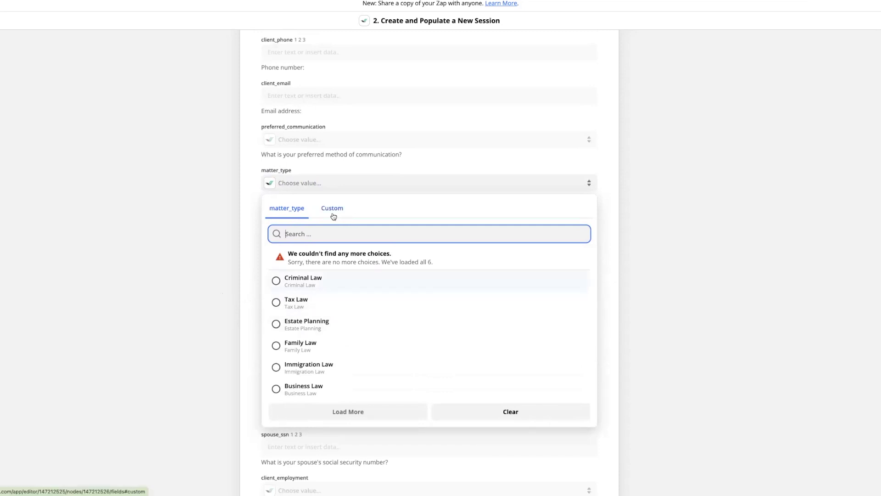
# Map the matter_type field to the custom Description data from the New Matter in Clio trigger
pyautogui.scroll(-1, 333, 216)
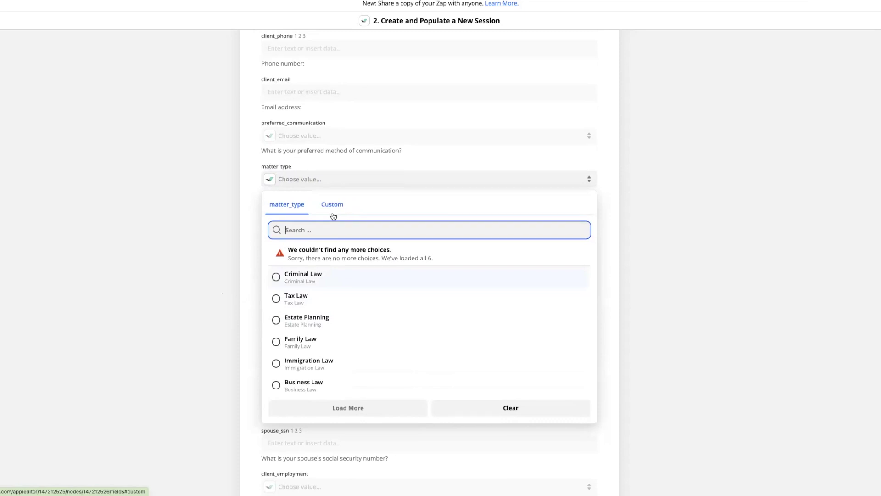
pyautogui.scroll(1, 333, 216)
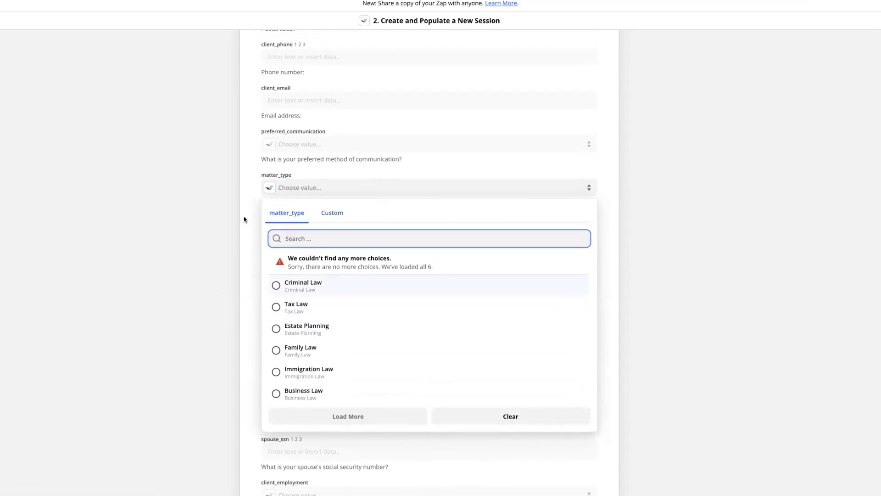
pyautogui.click(241, 187)
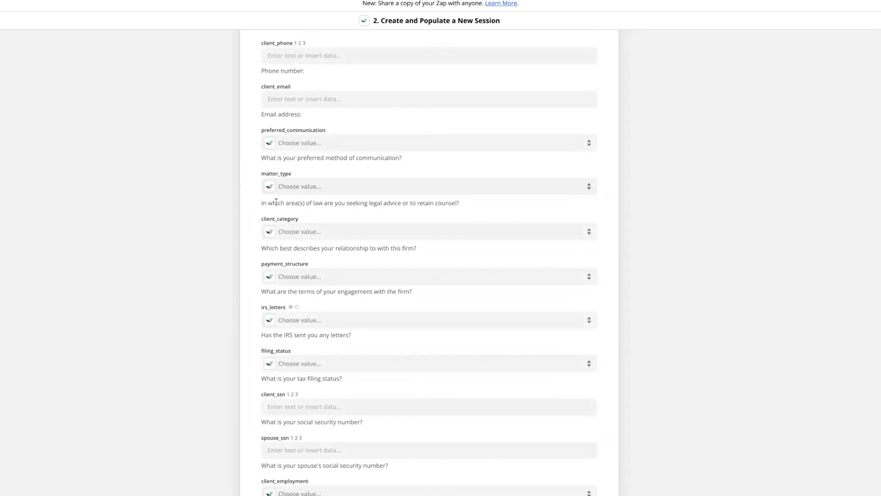
pyautogui.click(348, 196)
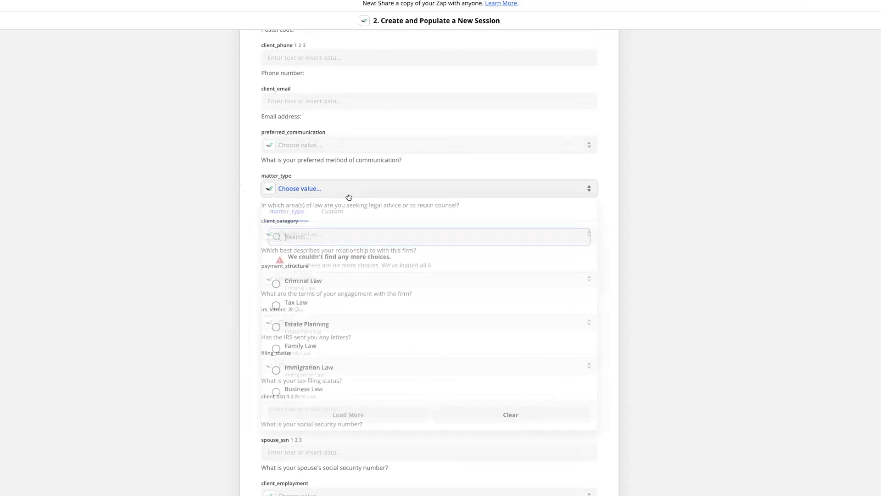
pyautogui.click(334, 220)
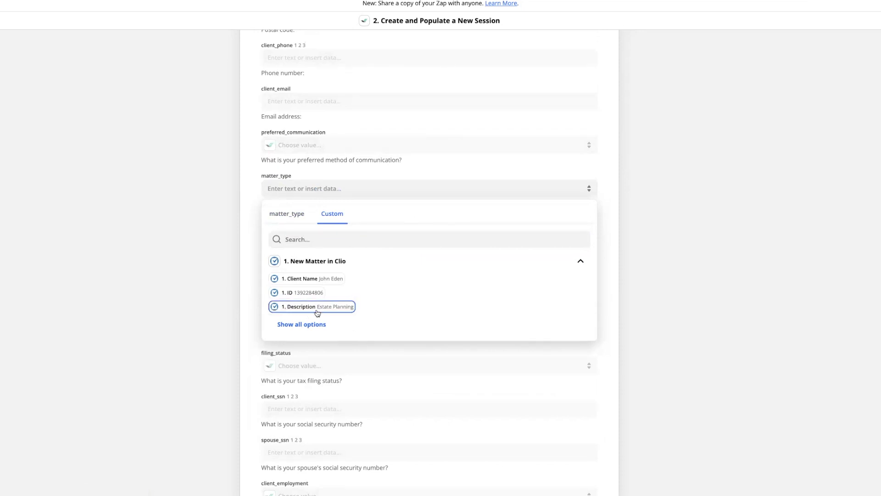
pyautogui.click(288, 214)
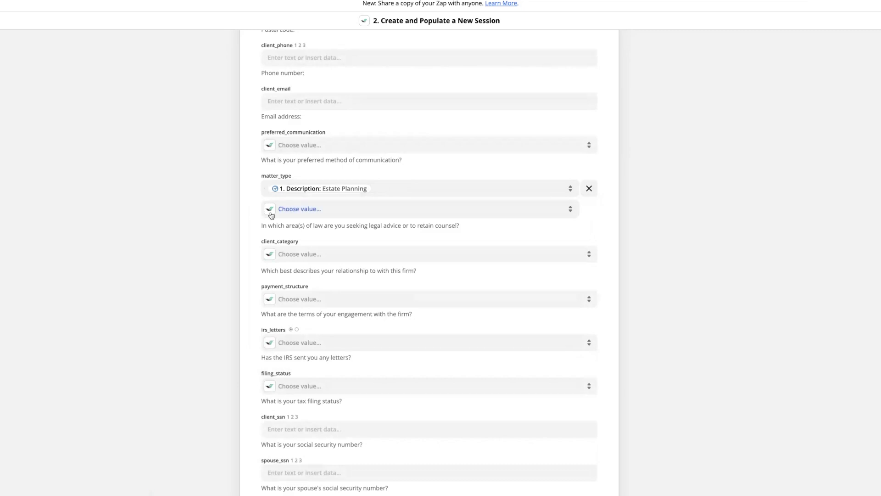
# Map the hourly_rate field to Custom Rate Rates Rate from the Clio trigger and continue to the action test
pyautogui.click(308, 214)
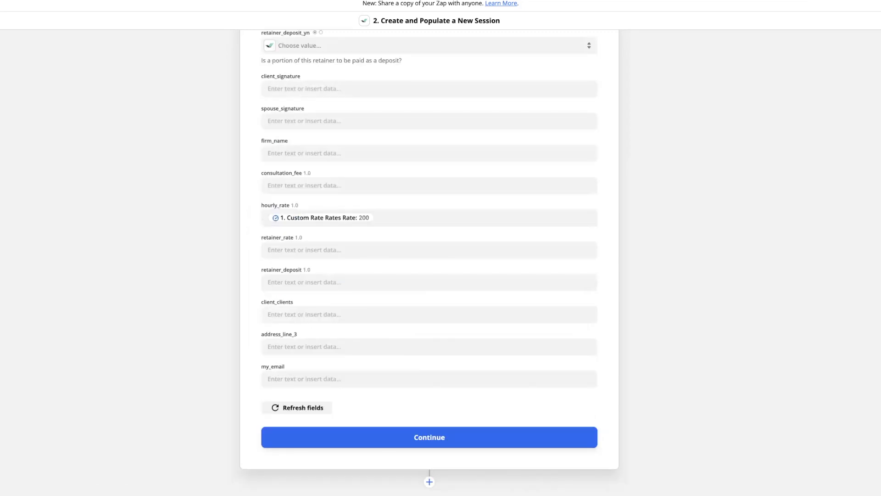
pyautogui.click(480, 436)
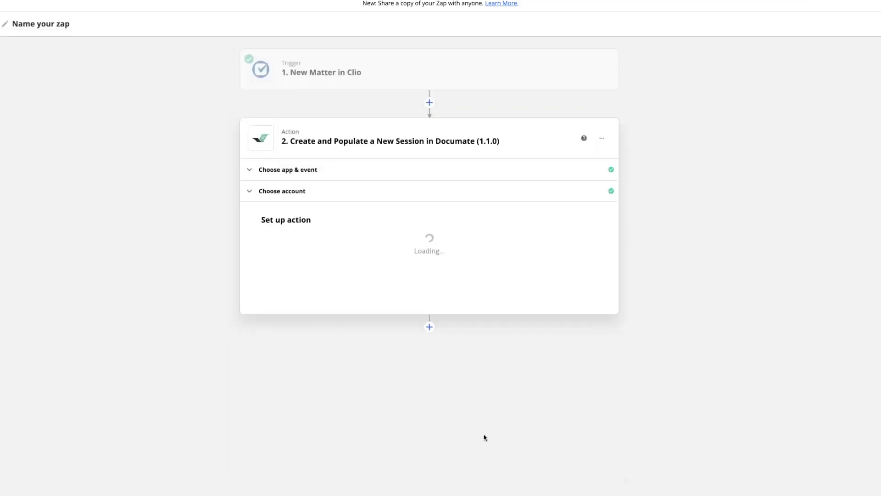
# Review the filled and empty fields of the sample session data, and run the test that sends the session to Documate
pyautogui.scroll(-3, 484, 434)
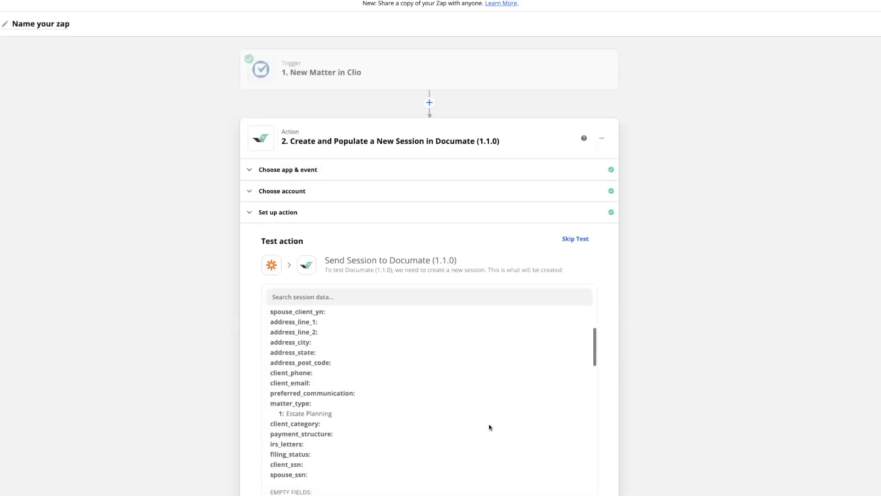
pyautogui.scroll(-2, 627, 373)
pyautogui.scroll(-2, 627, 374)
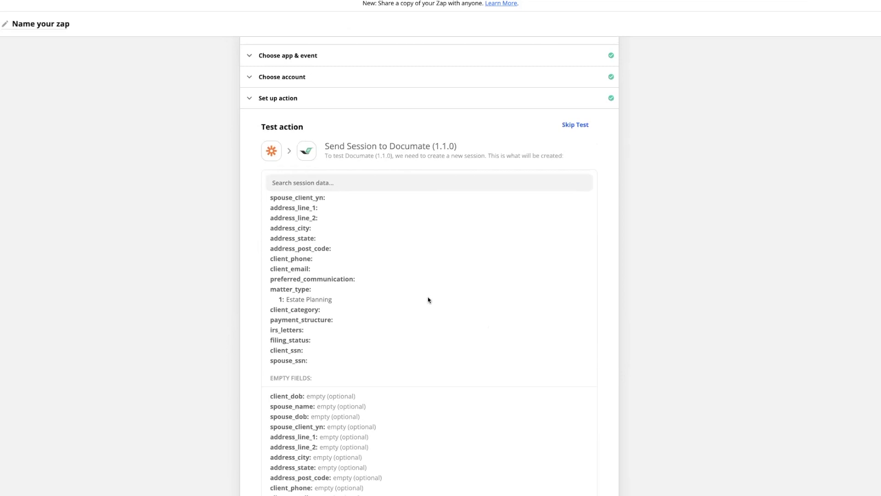
pyautogui.scroll(5, 429, 299)
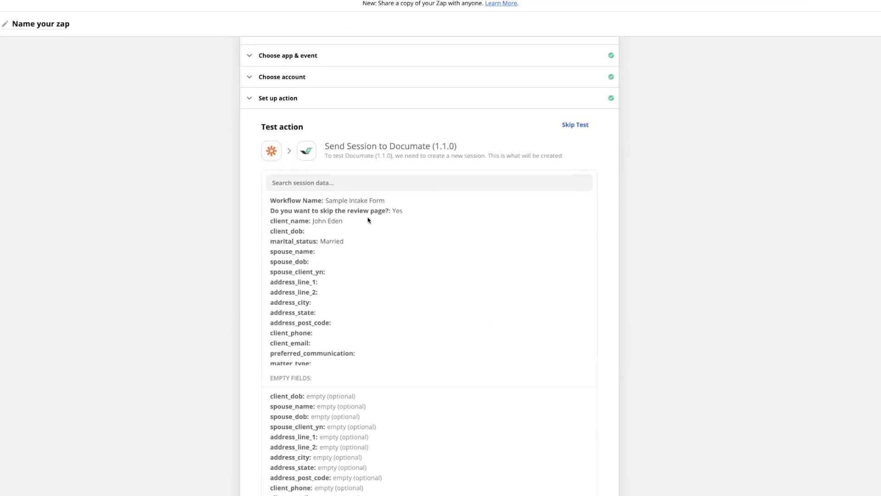
pyautogui.scroll(-5, 456, 454)
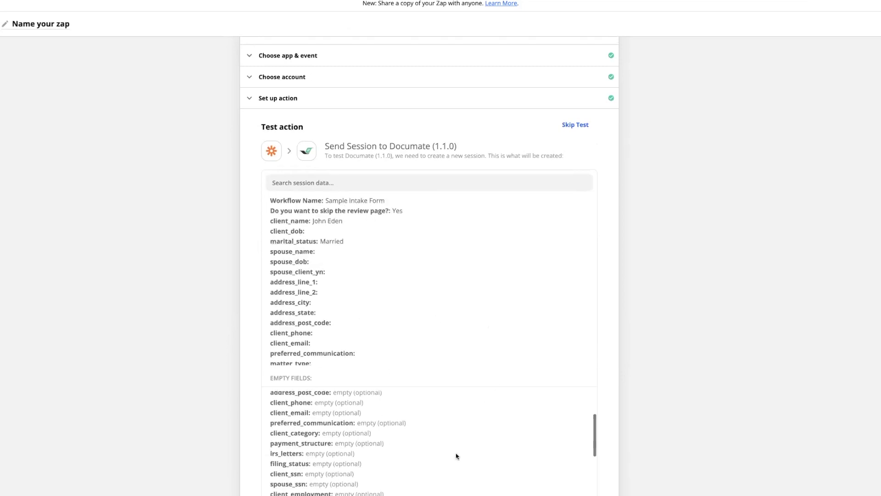
pyautogui.scroll(-4, 297, 474)
pyautogui.click(316, 439)
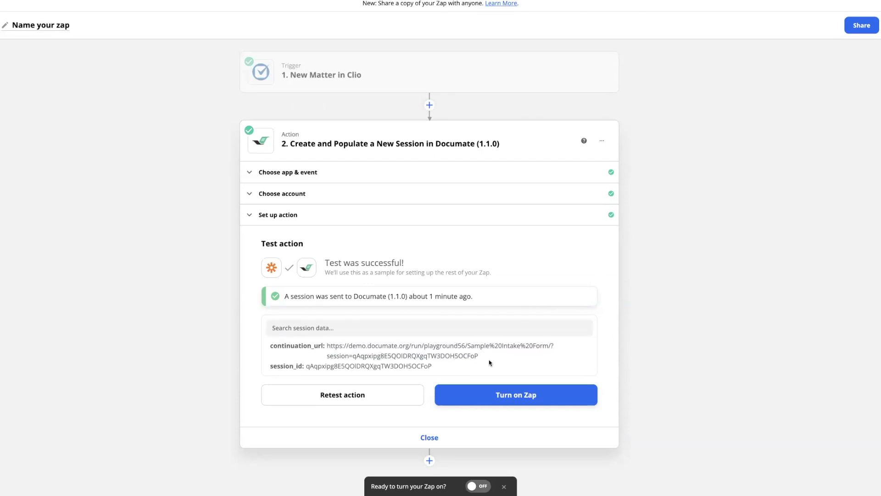
# Highlight the continuation_url in the Documate test result to inspect the session link, and clear the selection
pyautogui.moveTo(480, 357); pyautogui.dragTo(316, 342)
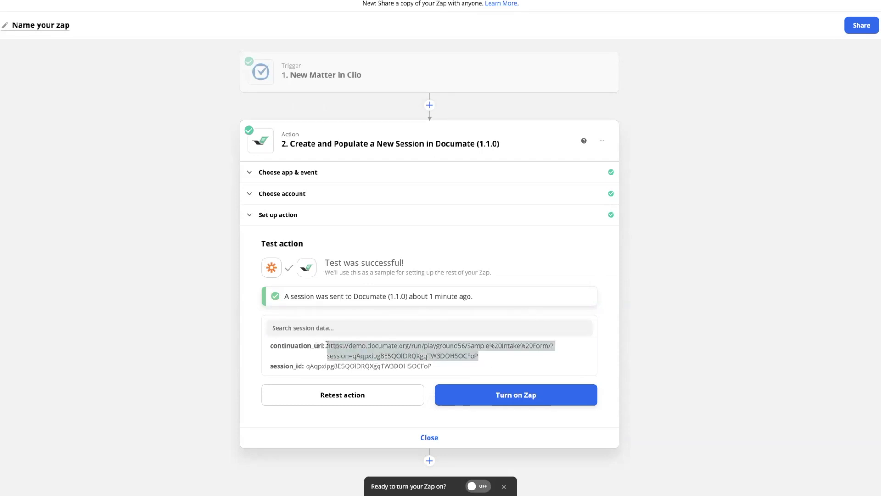
pyautogui.click(327, 339)
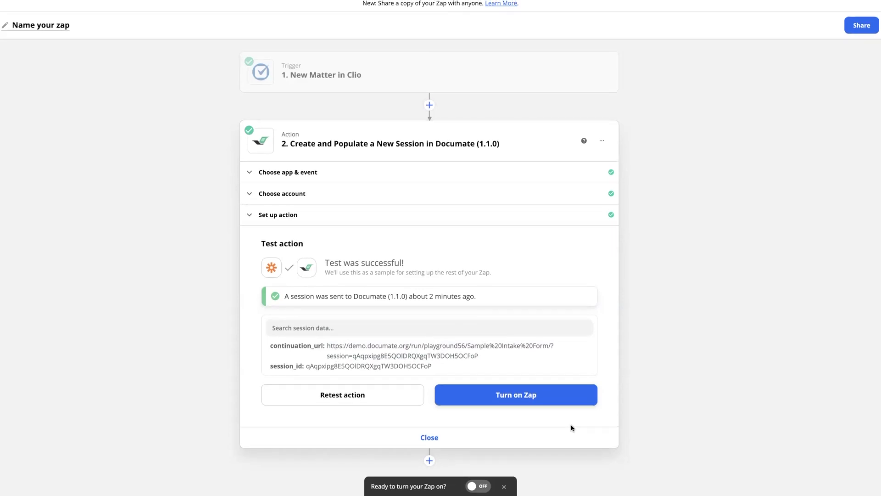
# Add a Gmail Send Email action with subject "Resume your Documate Workflow!" and the Documate step's Continuation URL as the plain body, and continue
pyautogui.click(429, 460)
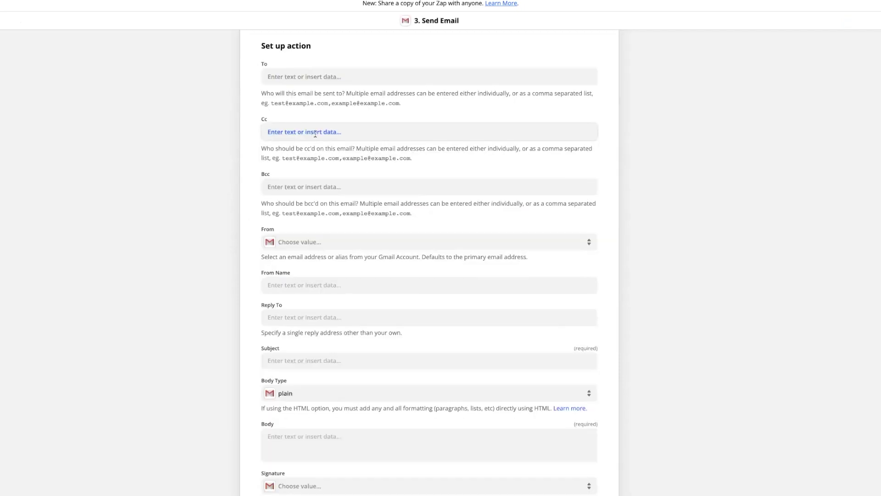
pyautogui.scroll(-4, 315, 133)
pyautogui.click(353, 265)
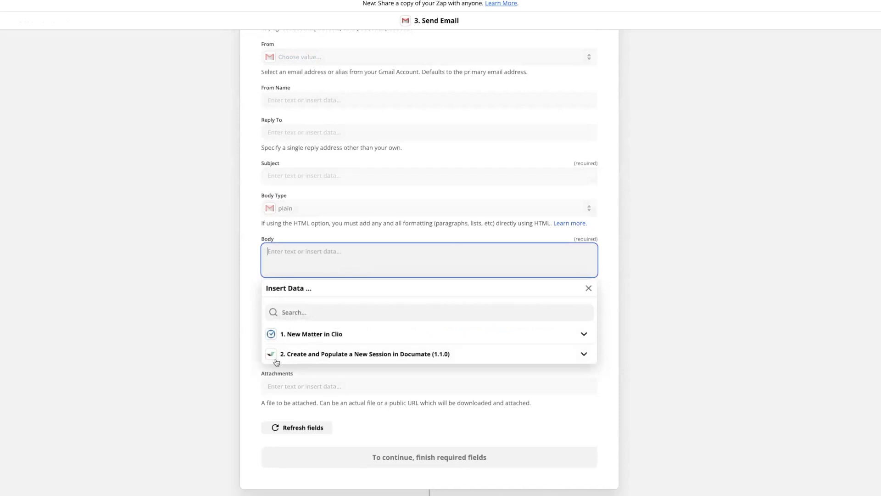
pyautogui.click(583, 354)
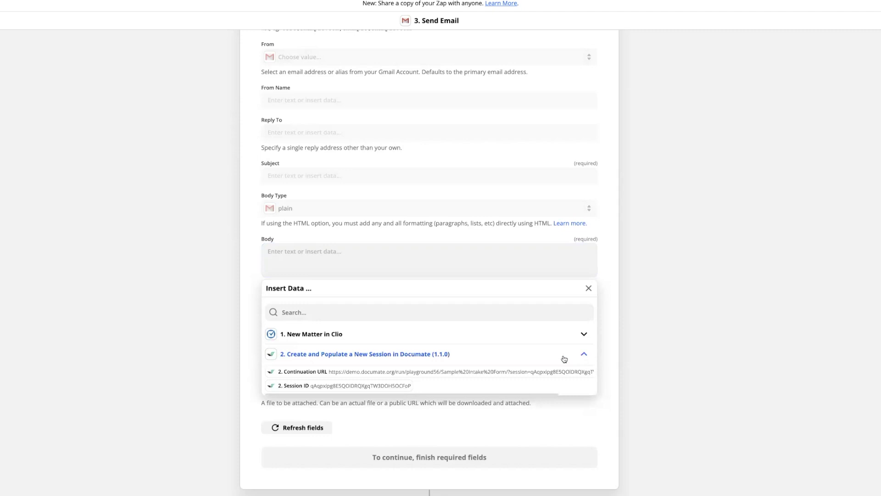
pyautogui.scroll(-1, 420, 387)
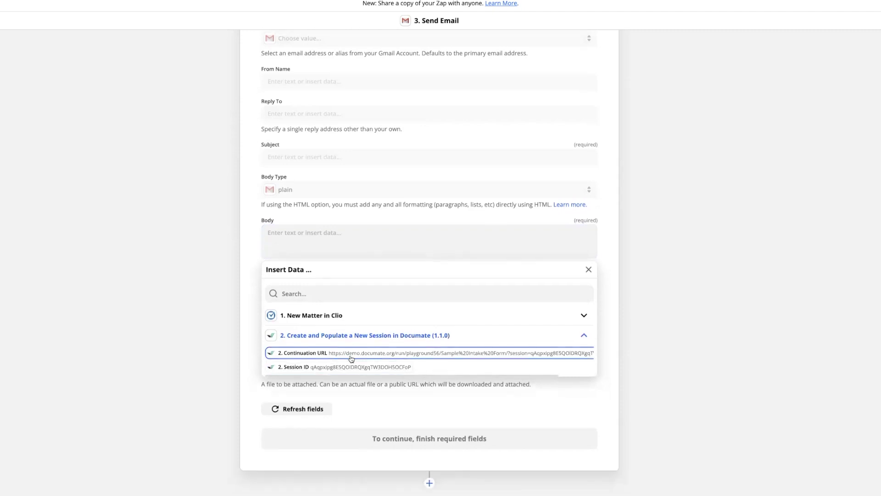
pyautogui.scroll(-1, 349, 370)
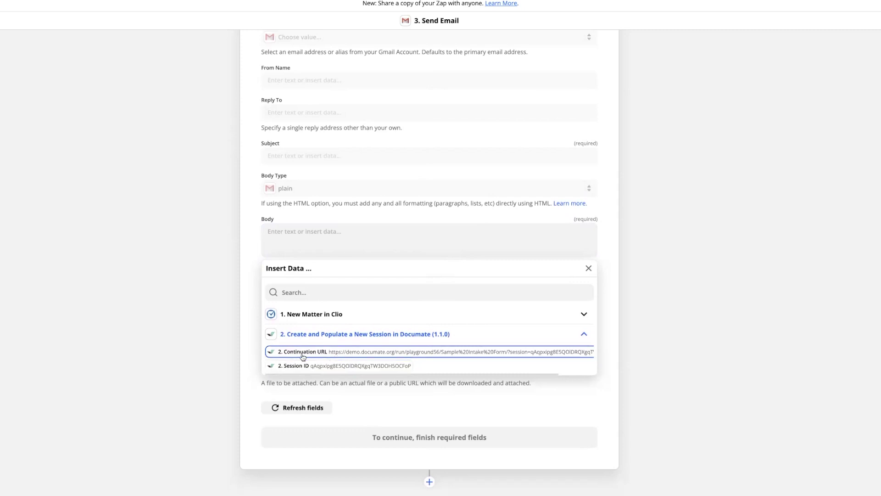
pyautogui.click(363, 357)
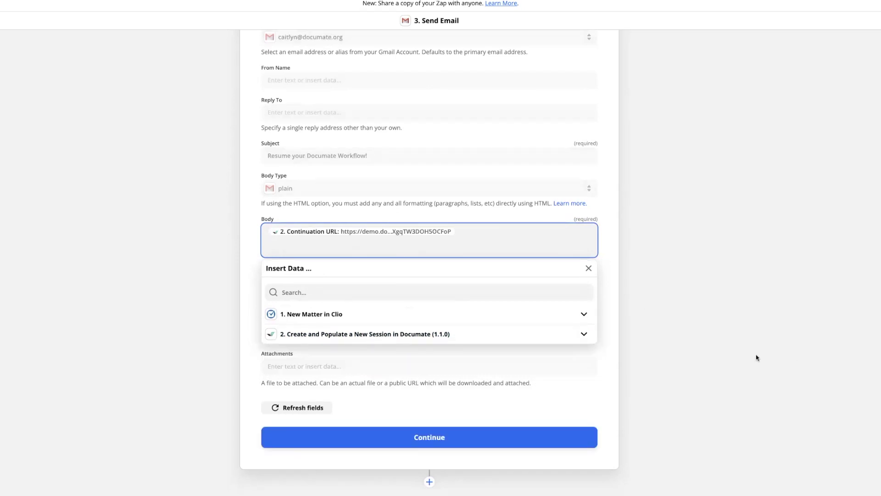
pyautogui.click(745, 352)
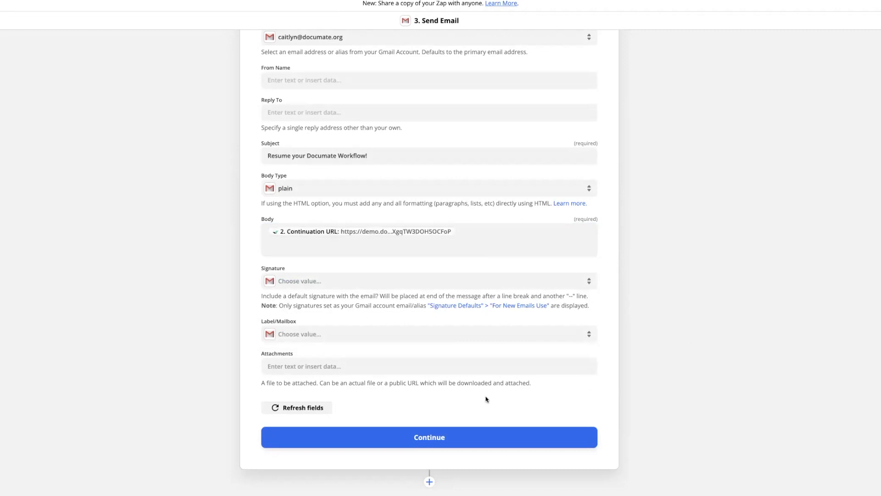
pyautogui.click(456, 444)
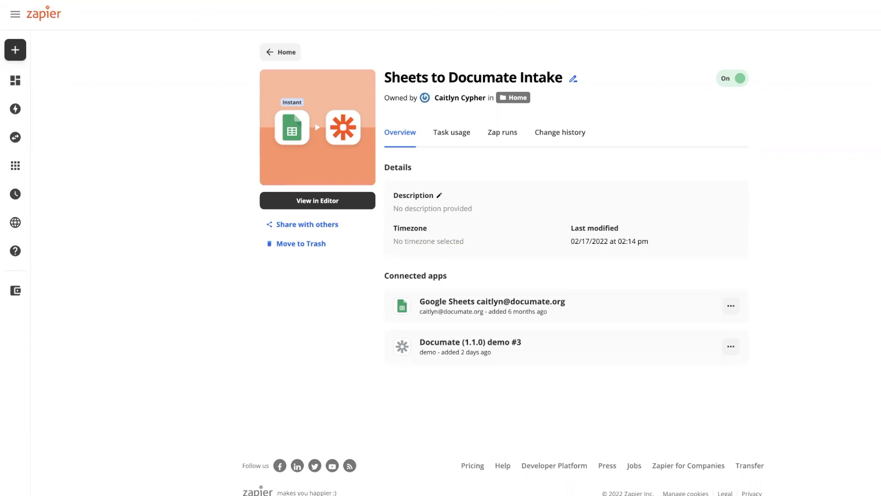
# Open the first successful Zap run of Sheets to Documate Intake and select the continuation_url in the Documate step's output data
pyautogui.moveTo(20, 199)
pyautogui.click(504, 136)
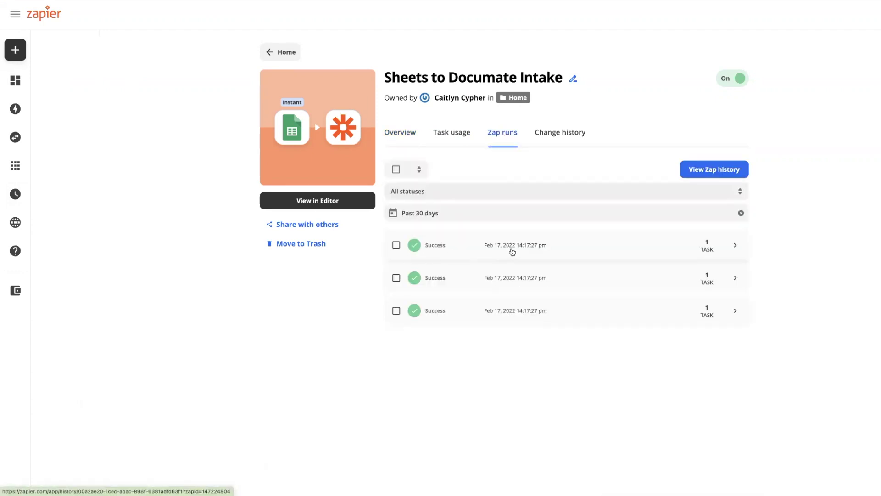
pyautogui.click(535, 246)
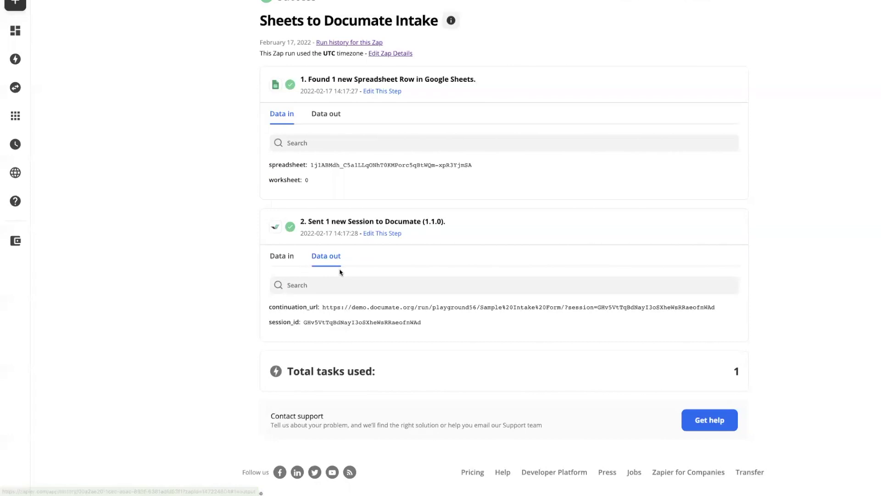
pyautogui.tripleClick(341, 307)
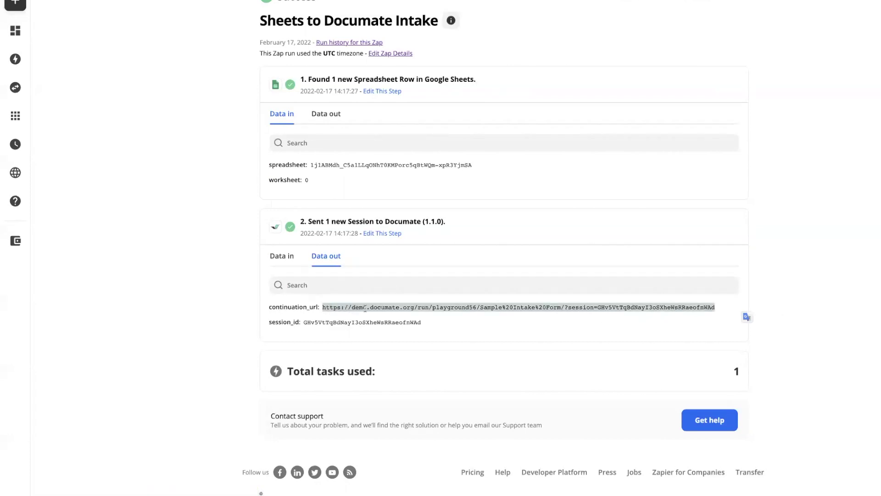